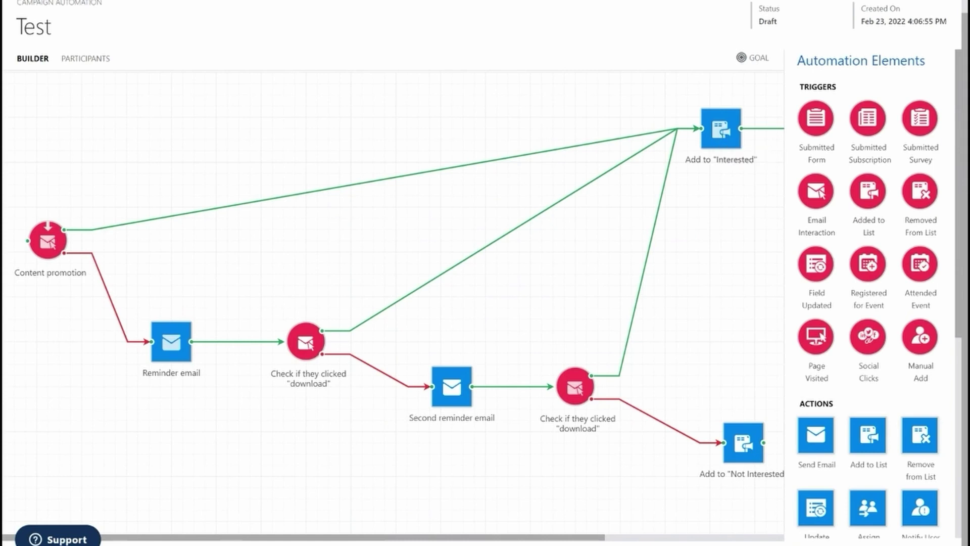
Step: Examine the whole Test campaign automation flow and the available triggers, actions and timers
left_click_drag(579, 537, 743, 500)
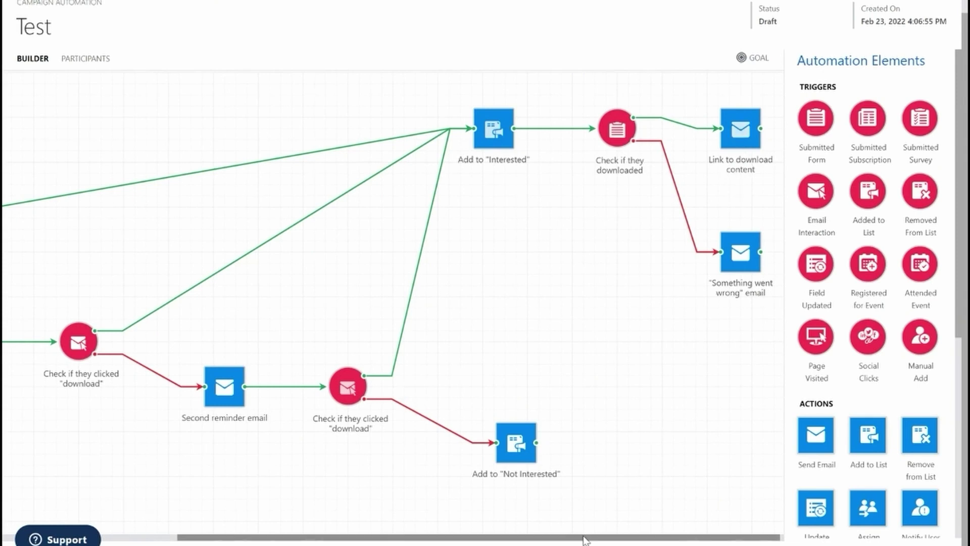
left_click_drag(584, 537, 408, 529)
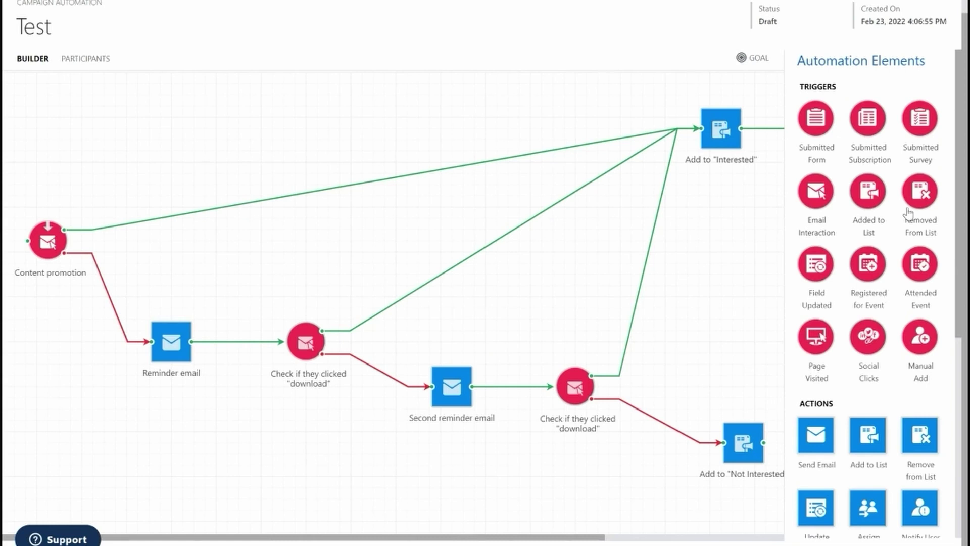
scroll(905, 215, "down", 4)
scroll(903, 221, "down", 2)
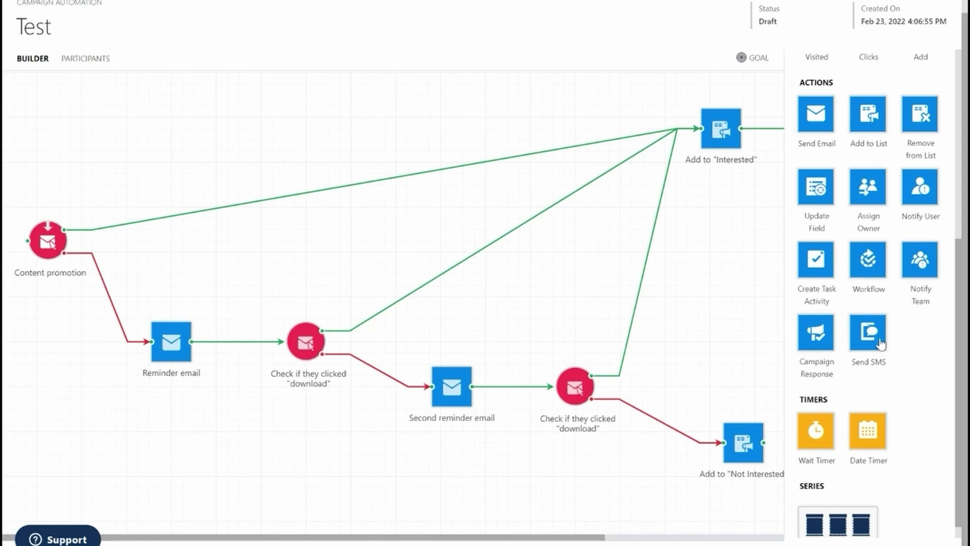
scroll(879, 344, "down", 1)
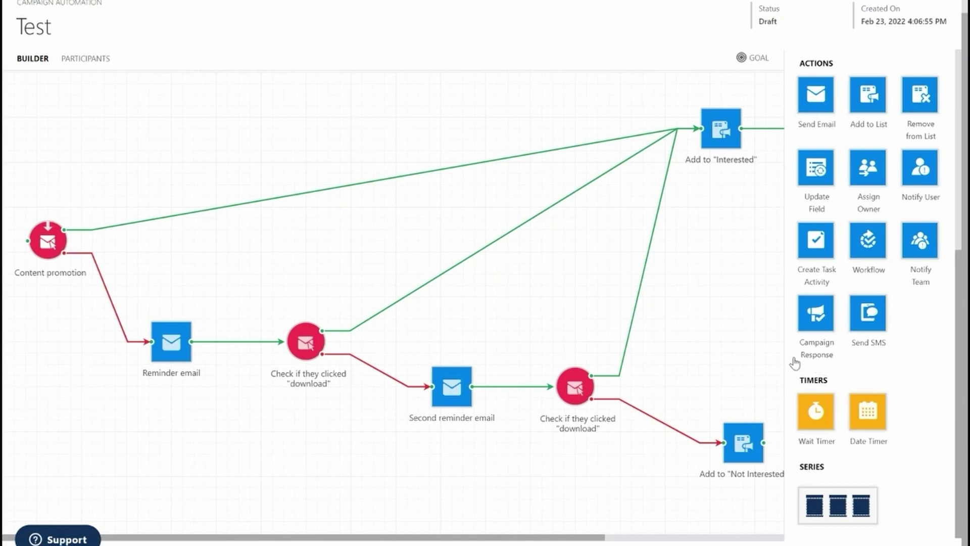
Step: Switch to Dynamics 365 Sales and mark the Northwind Traders facility manager lead's Introduction mail complete, with Don't show this again enabled
mouse_move(430, 544)
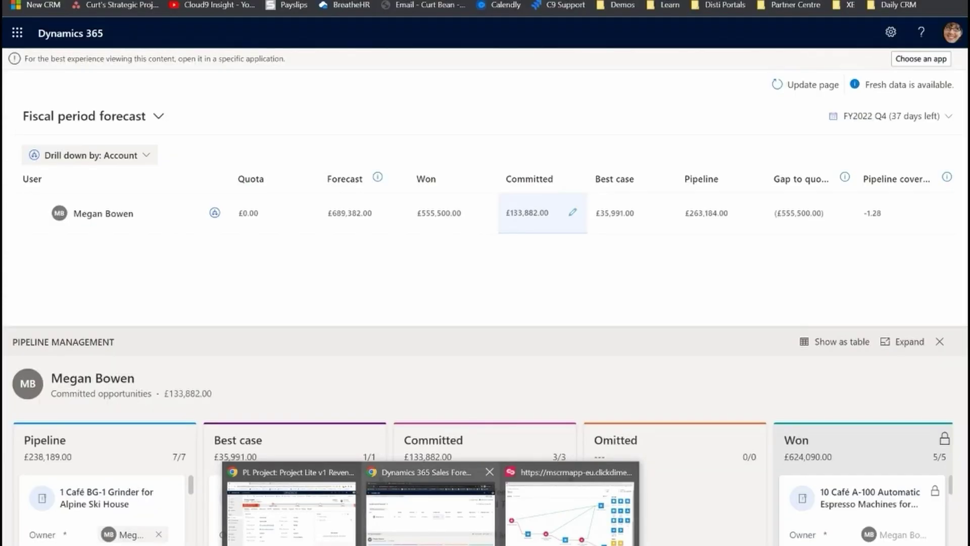
left_click(430, 506)
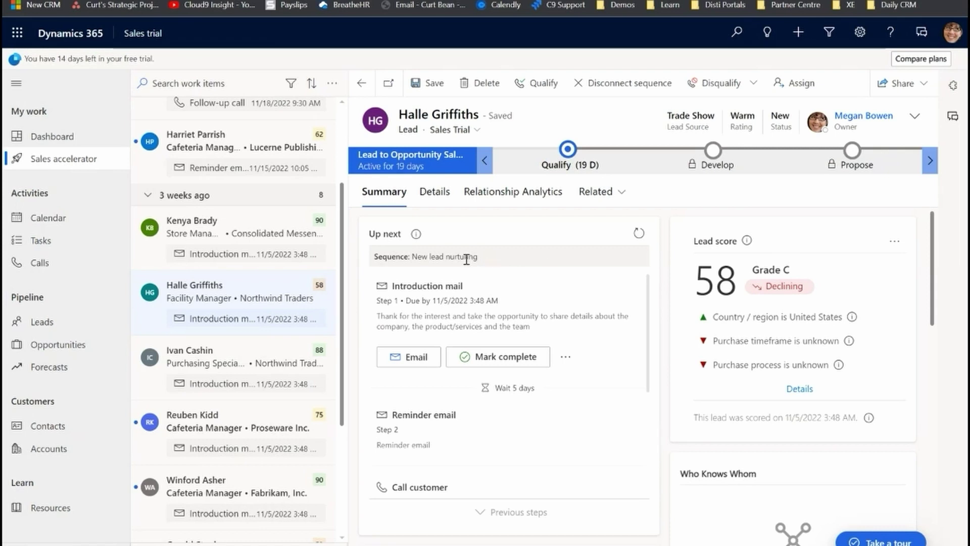
scroll(249, 222, "up", 1)
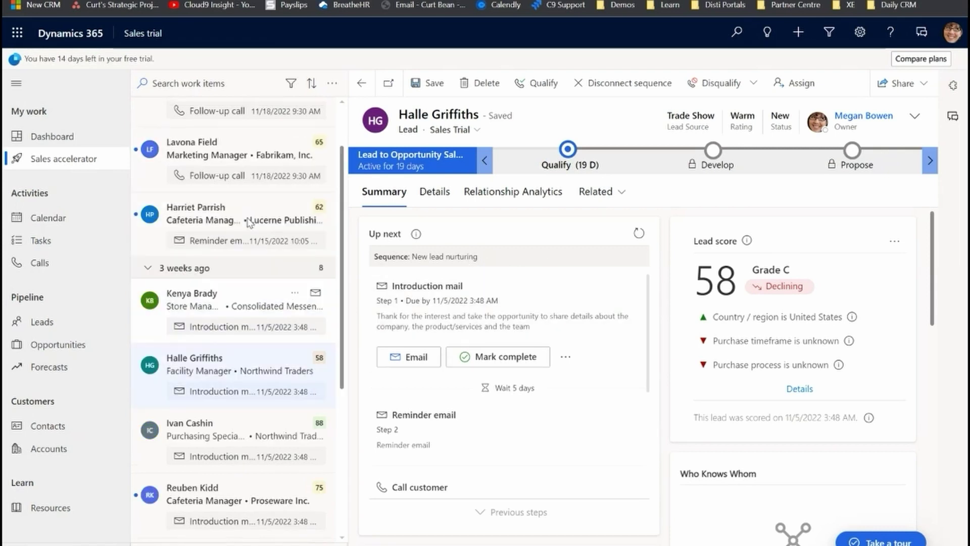
scroll(248, 223, "up", 1)
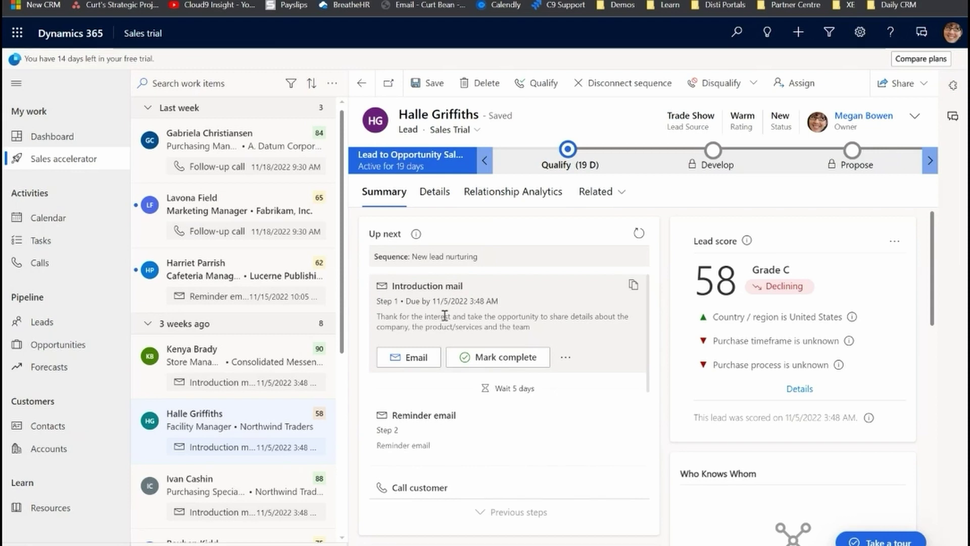
left_click(501, 365)
left_click(385, 341)
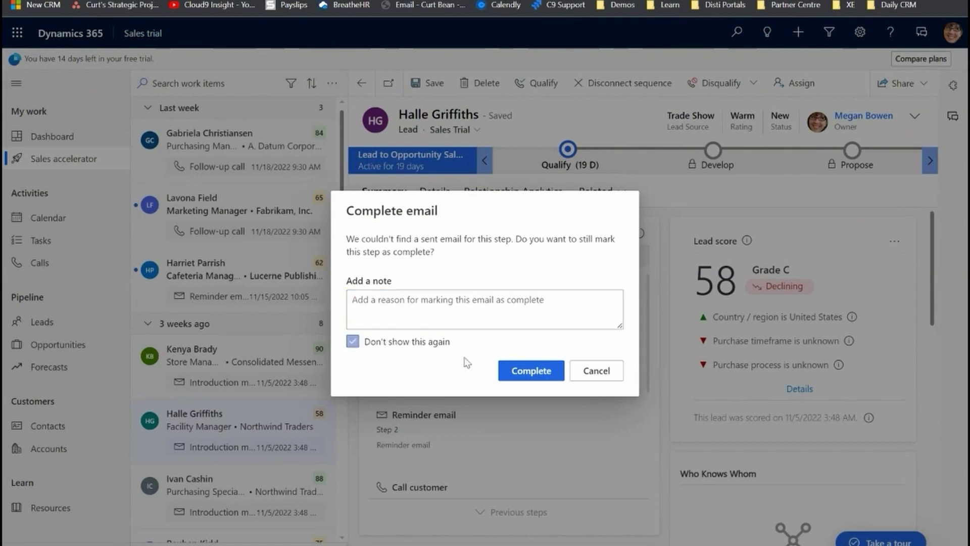
left_click(518, 370)
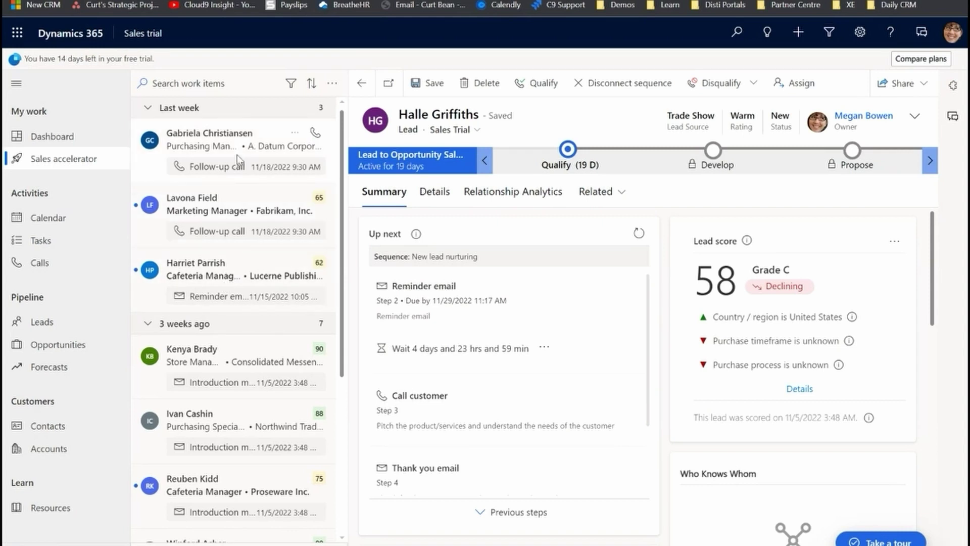
Step: Open the Fabrikam marketing manager's lead and review its lead score, summary and the other work items
left_click(225, 210)
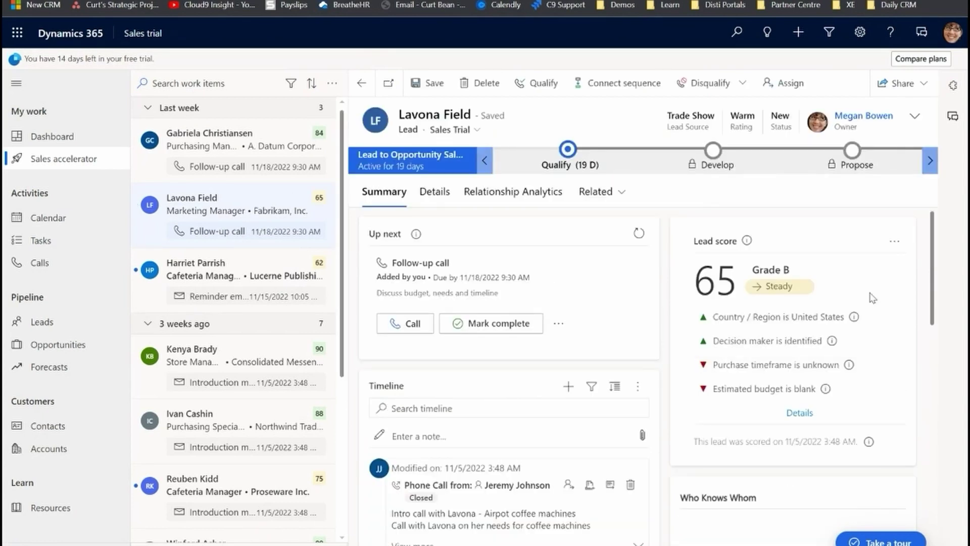
scroll(581, 354, "down", 2)
scroll(519, 329, "up", 2)
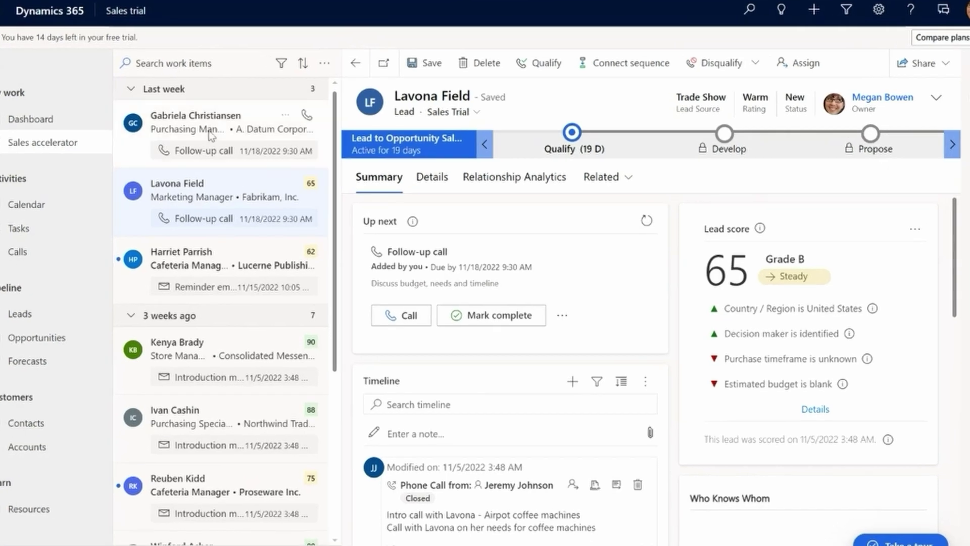
scroll(241, 291, "down", 1)
scroll(241, 291, "down", 4)
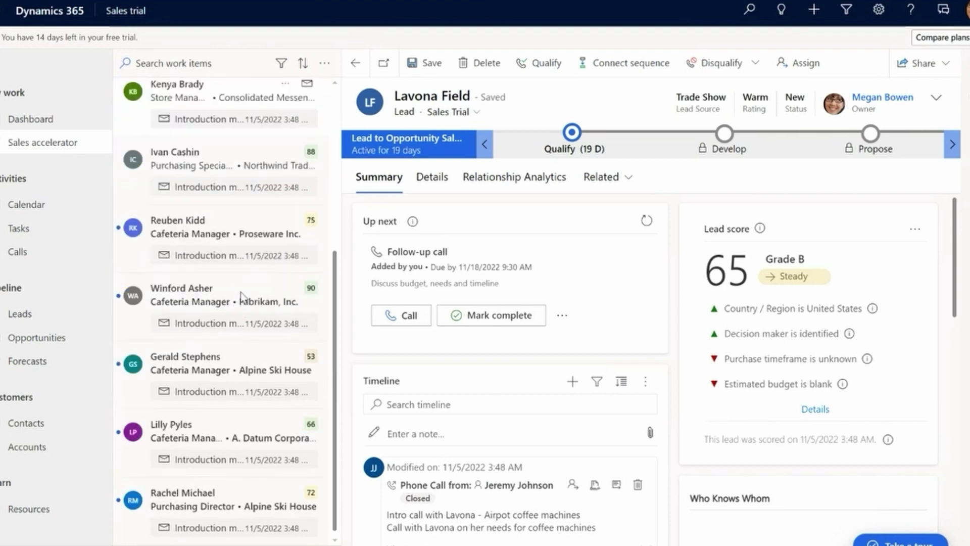
scroll(241, 292, "up", 5)
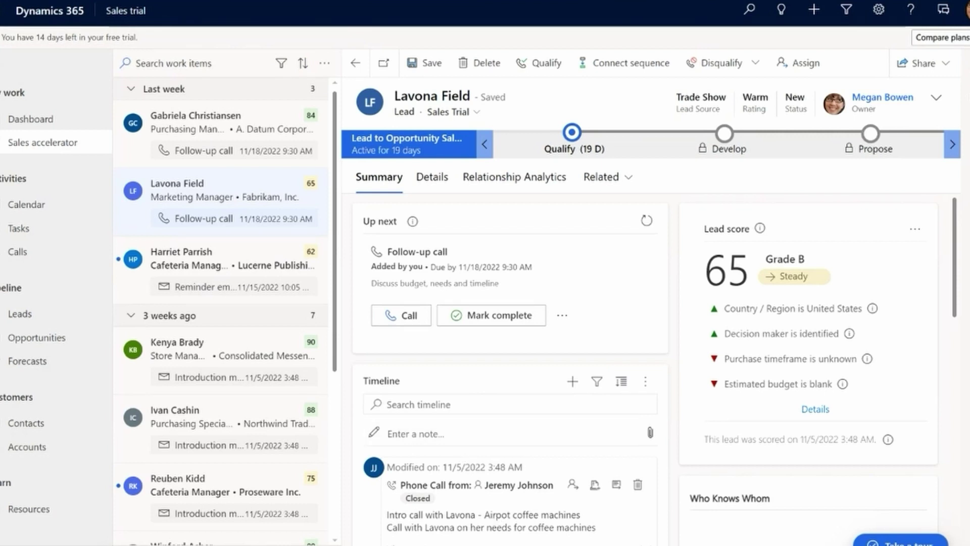
Step: Switch to the Field Service schedule board and examine the resources and their work order bookings for 24/11/2022
left_click(508, 502)
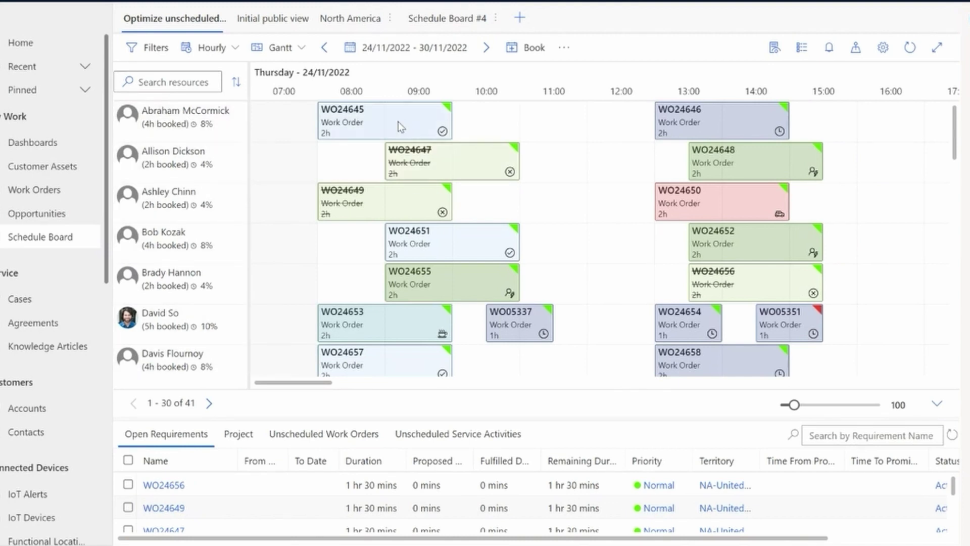
mouse_move(396, 123)
scroll(209, 188, "down", 3)
scroll(330, 327, "up", 3)
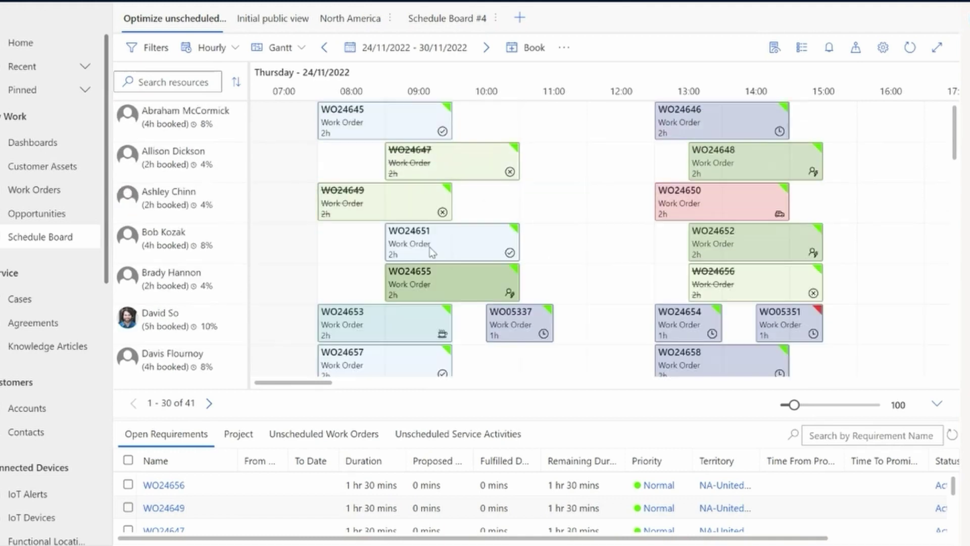
left_click(514, 168)
left_click_drag(319, 491, 378, 508)
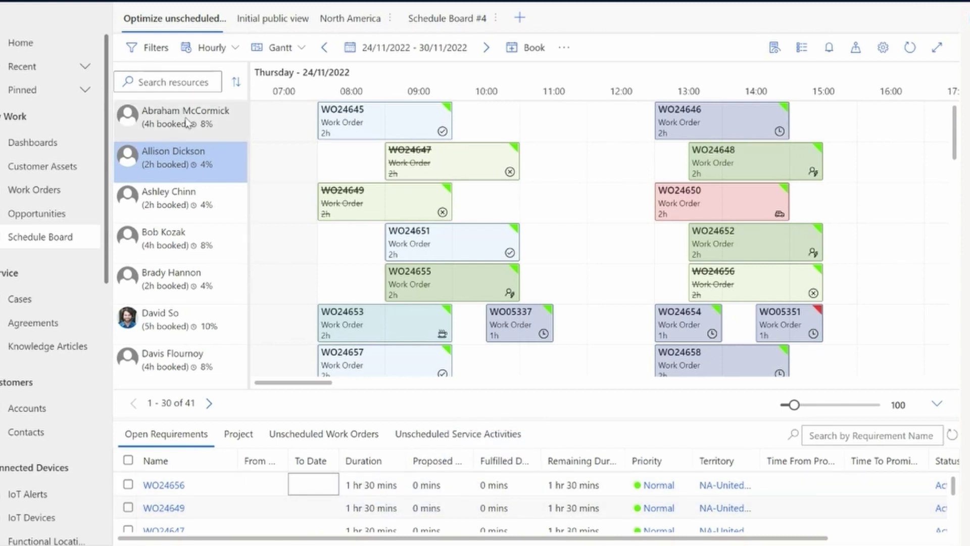
scroll(184, 192, "down", 2)
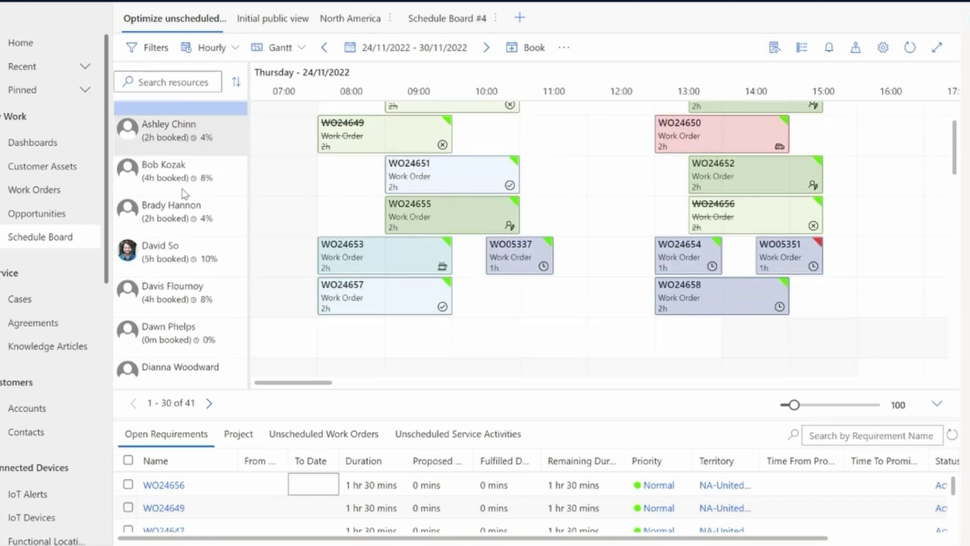
scroll(183, 194, "up", 2)
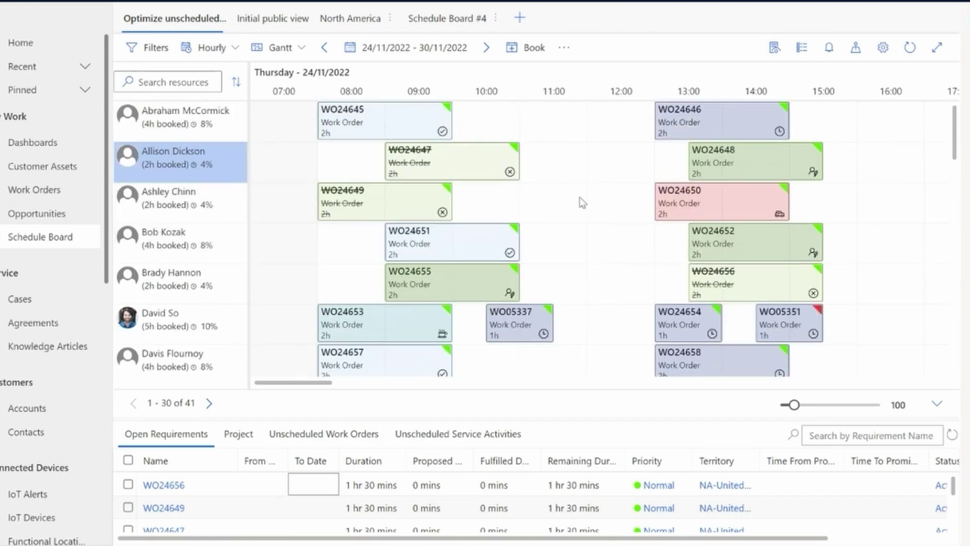
Step: Show the schedule board's map for 24/11/2022 and hide it again
left_click(858, 53)
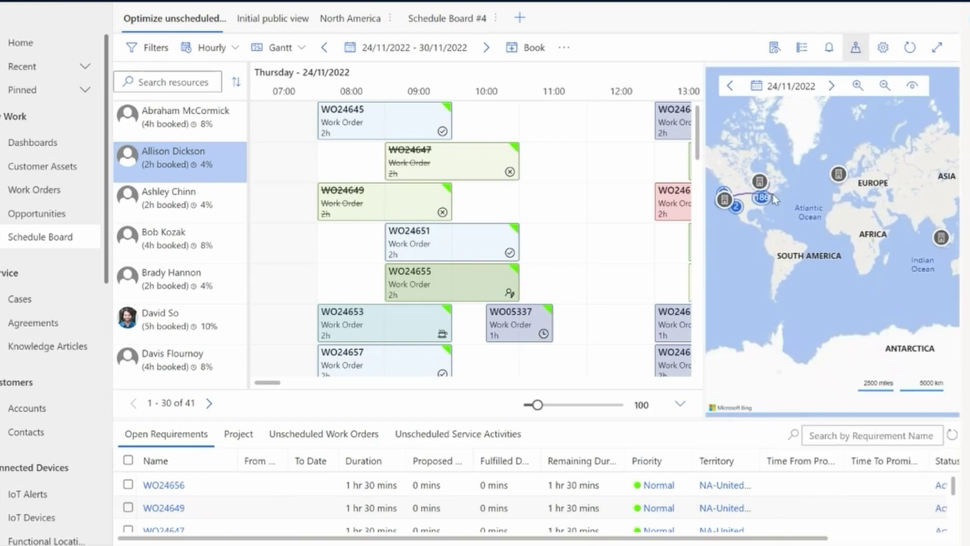
left_click(858, 50)
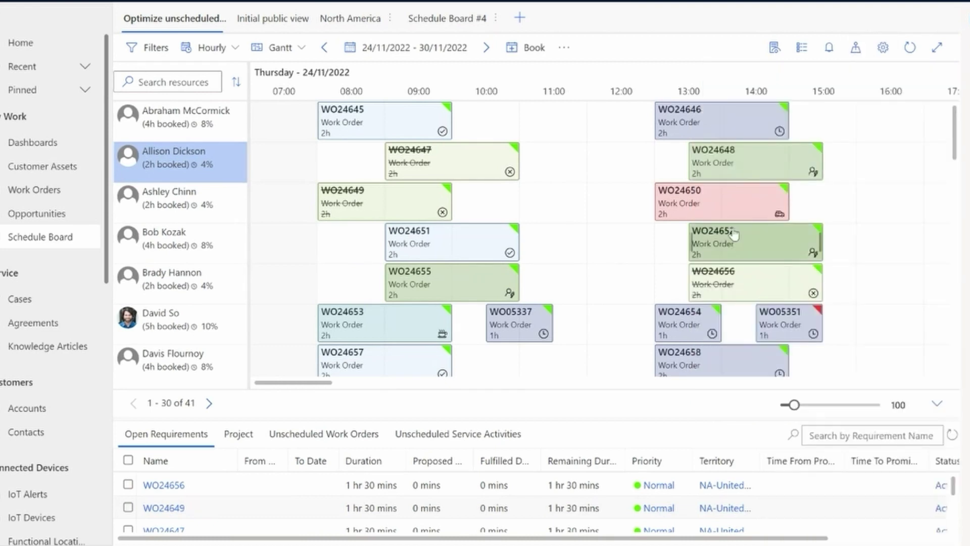
mouse_move(711, 178)
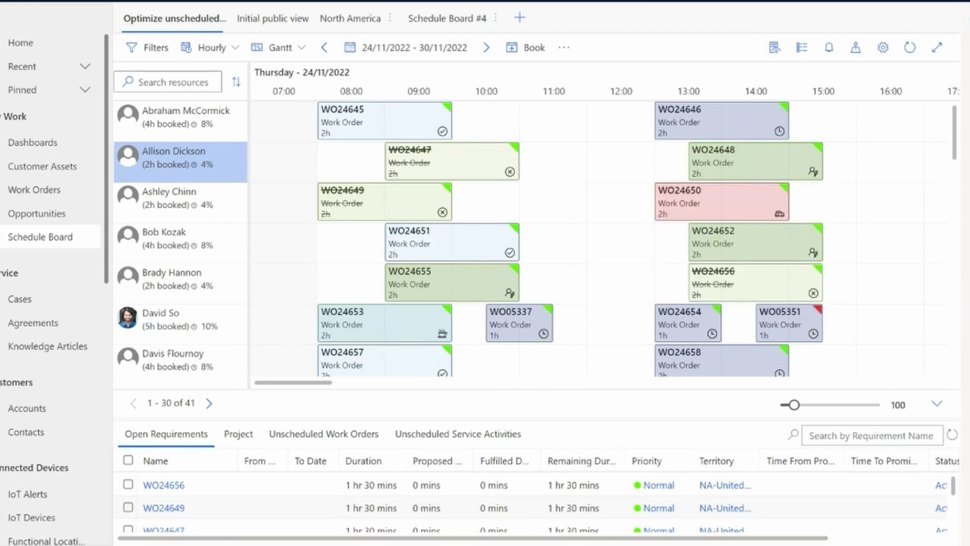
Step: Switch to Project Lite and open the project manager's bookable resource record to review its characteristics and cost
mouse_move(427, 545)
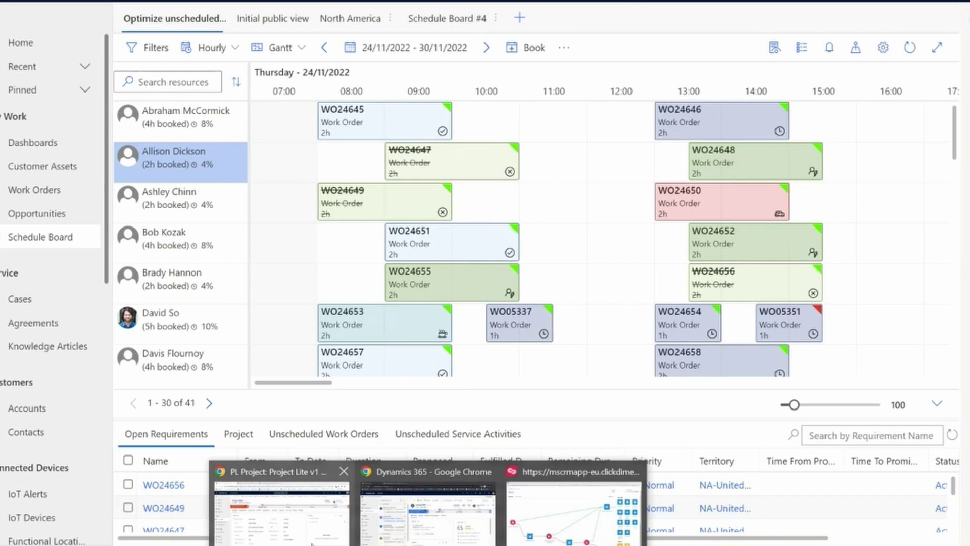
left_click(290, 536)
left_click(887, 78)
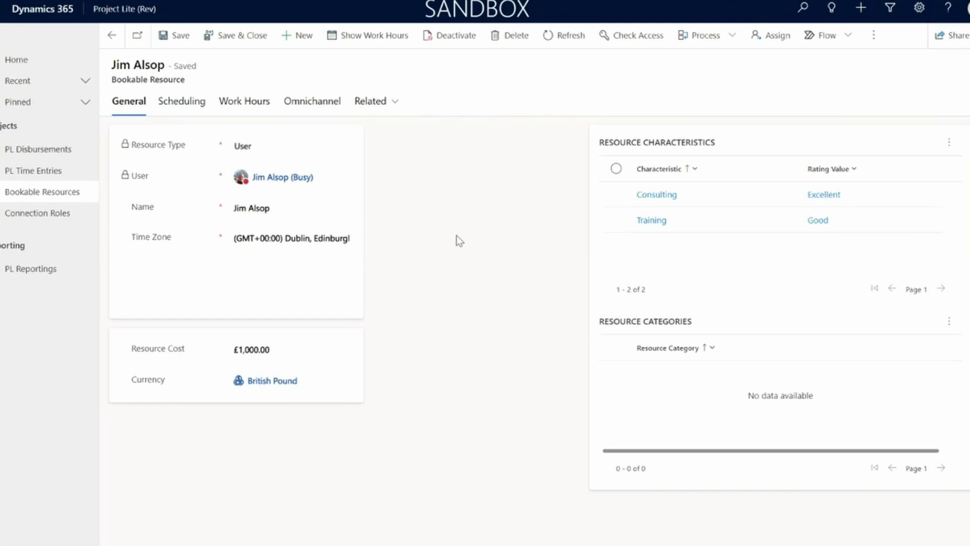
Step: Review the deliverables and financials of Testing Project and return to its overview
mouse_move(278, 187)
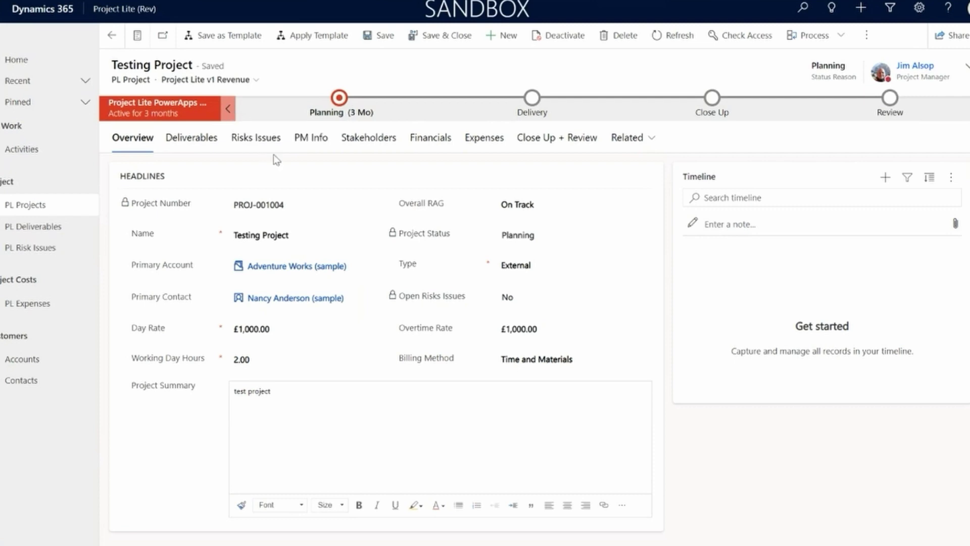
left_click(204, 143)
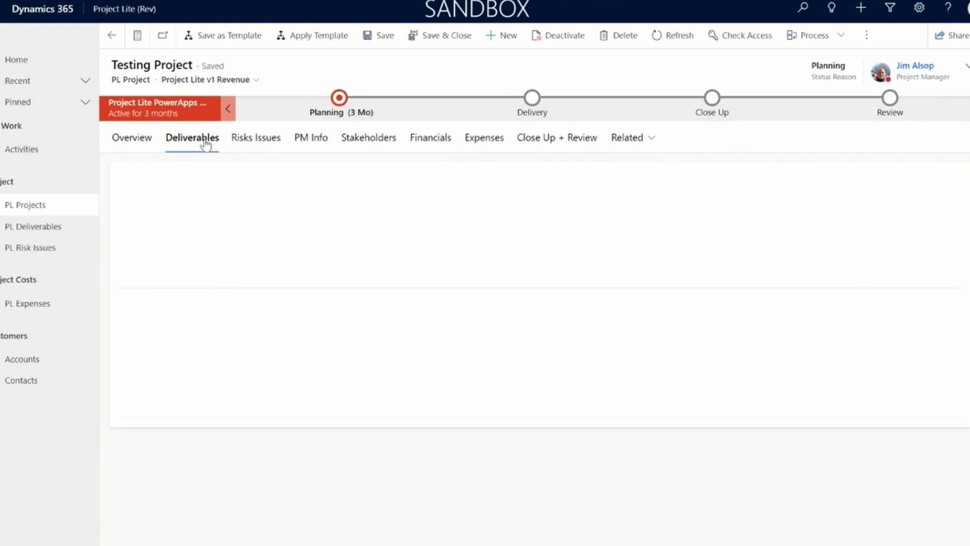
left_click(432, 143)
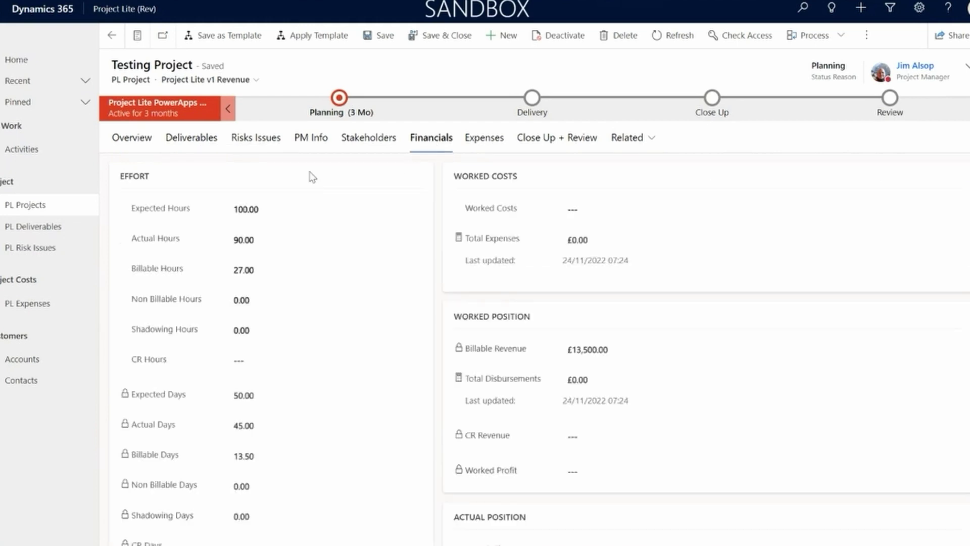
left_click(144, 145)
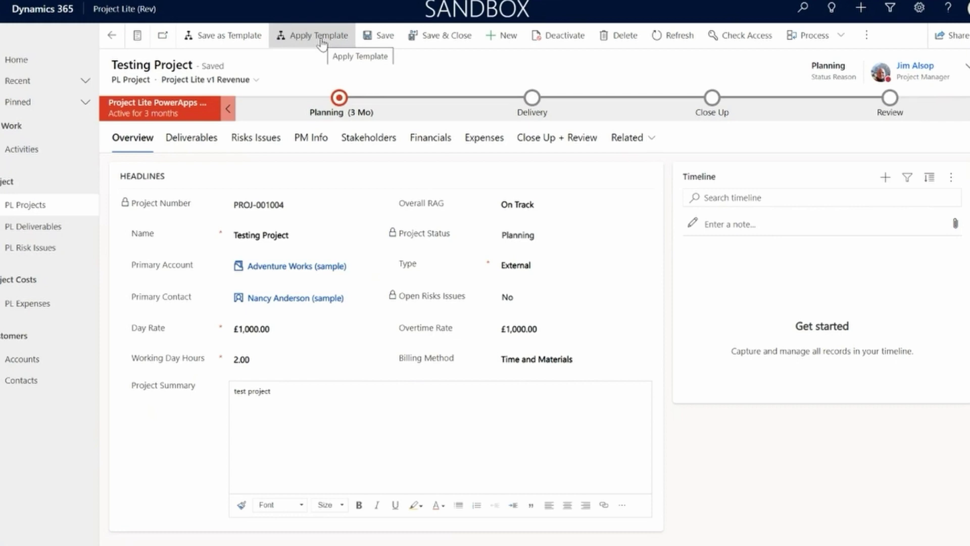
Step: Look up the Word Templates available for Testing Project and dismiss the list
left_click(866, 35)
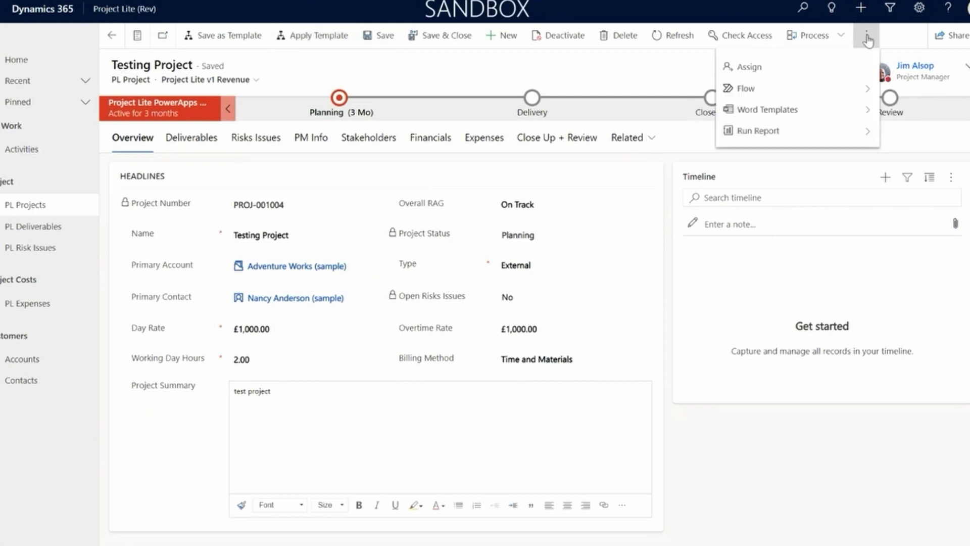
left_click(790, 119)
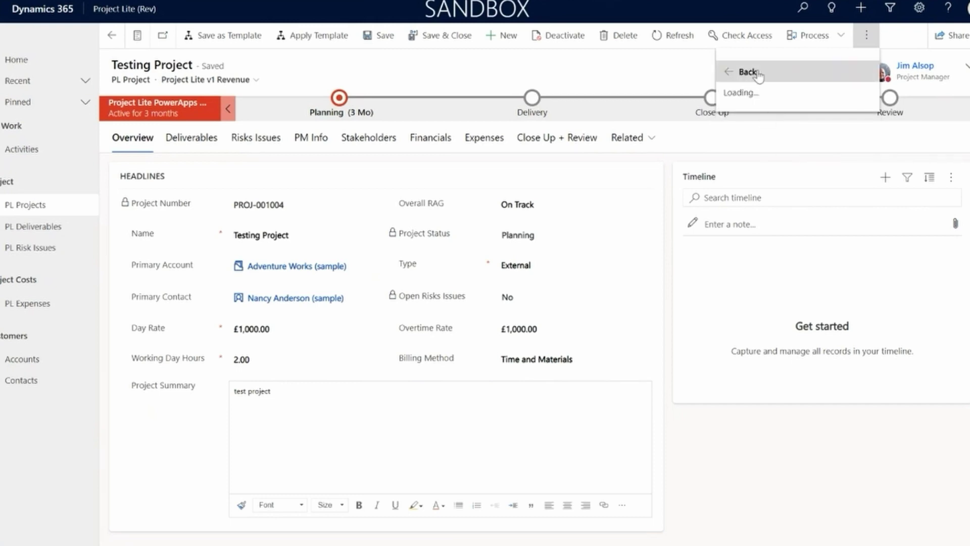
left_click(655, 74)
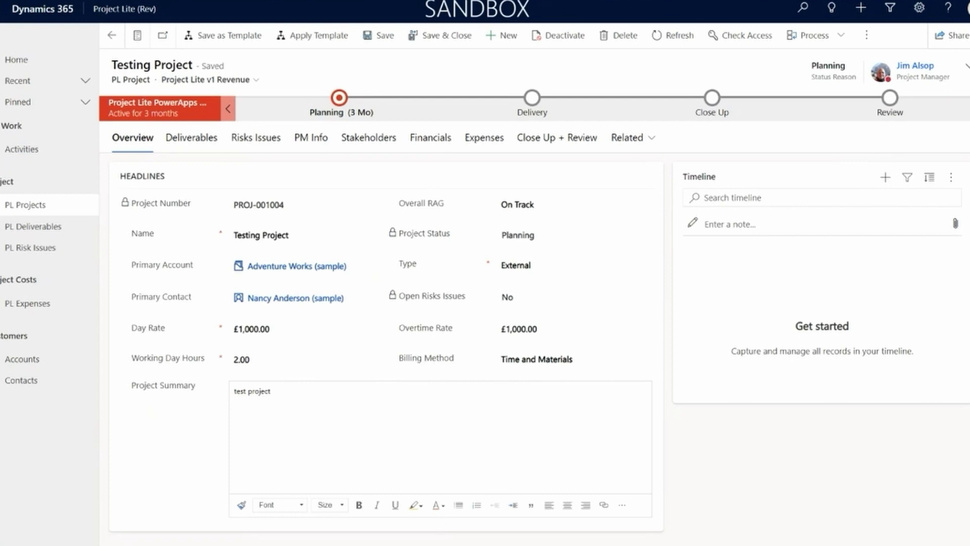
Step: Switch to the Dynamics 365 fiscal period forecast and review the Best case opportunity's details
mouse_move(428, 545)
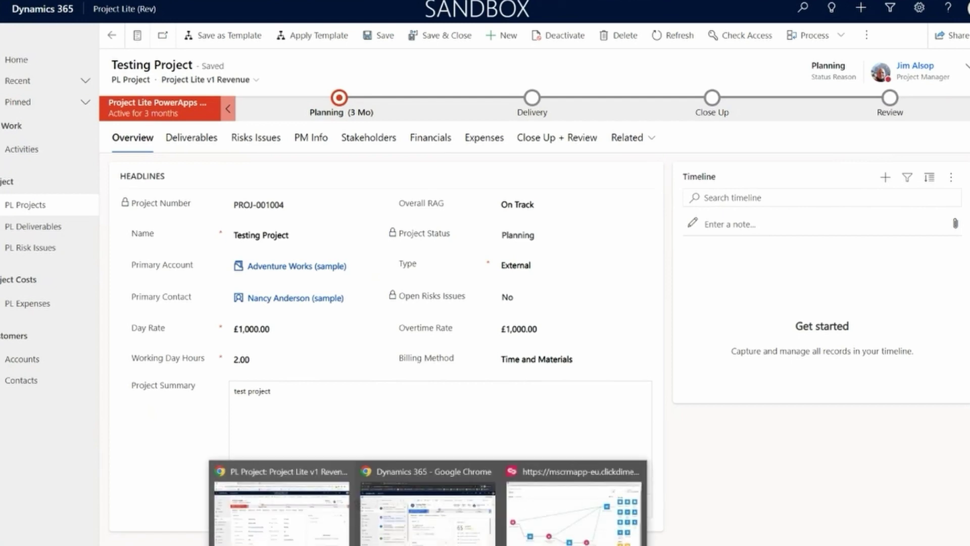
left_click(428, 510)
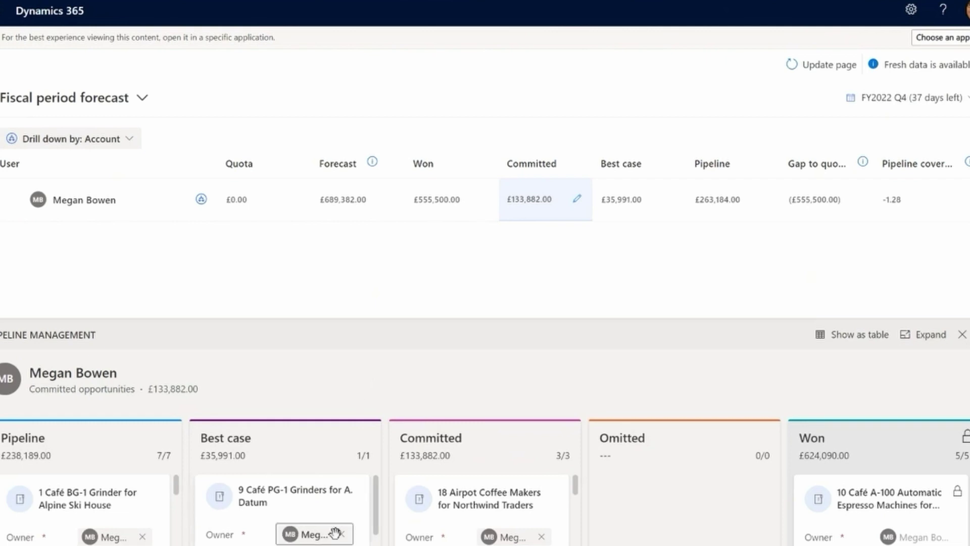
scroll(334, 533, "down", 1)
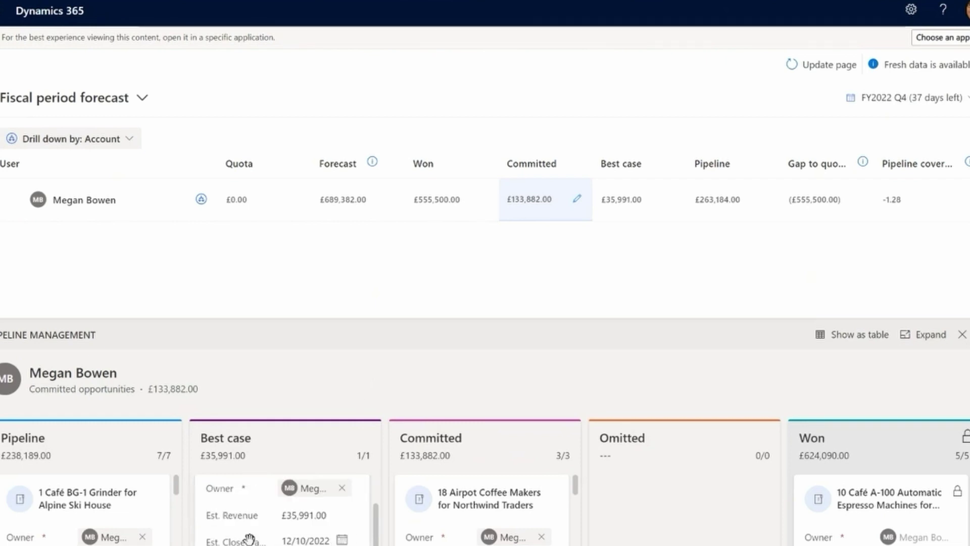
left_click(245, 537)
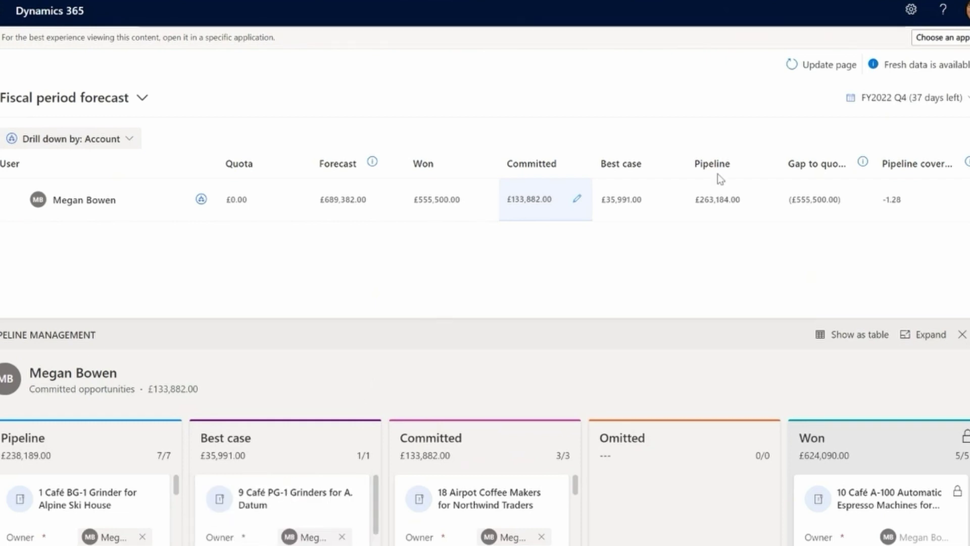